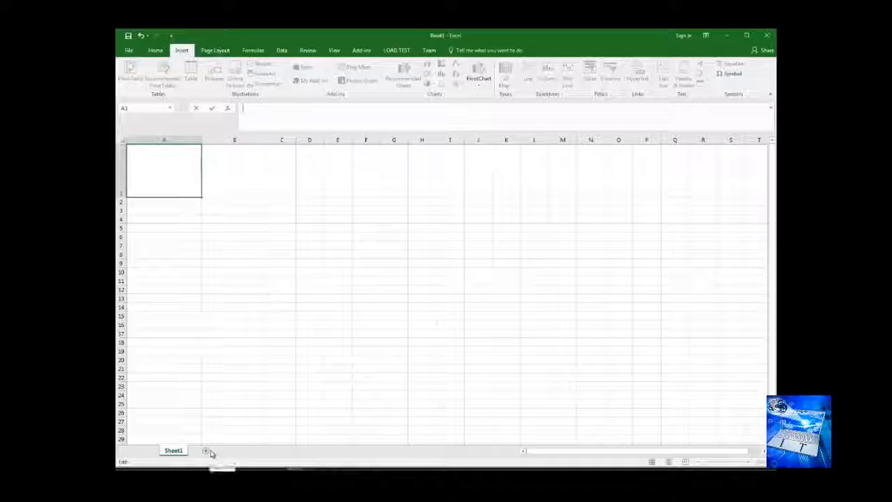
# Add a new worksheet to the workbook and permanently delete Sheet1.
pyautogui.click(213, 195)
pyautogui.click(191, 228)
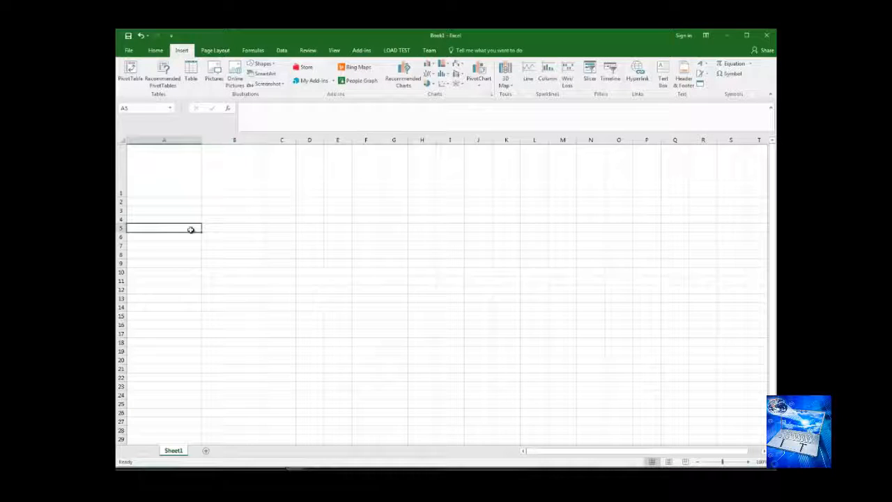
pyautogui.click(187, 300)
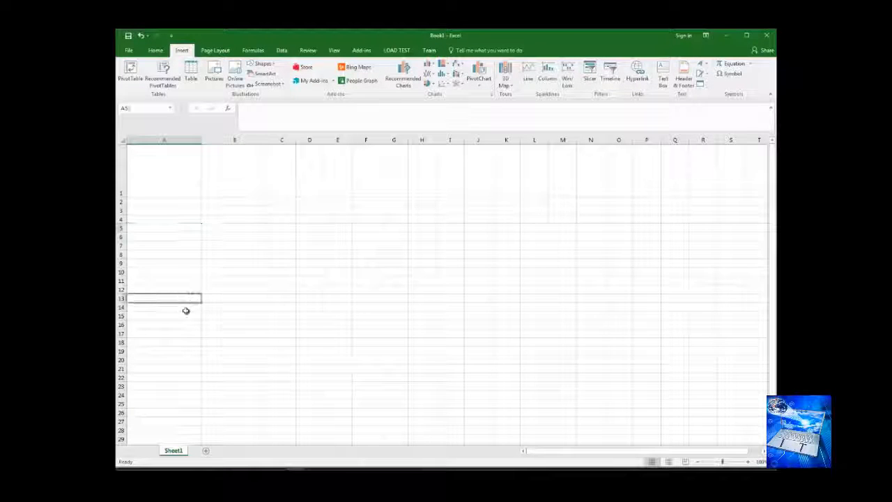
pyautogui.click(206, 451)
pyautogui.rightClick(174, 450)
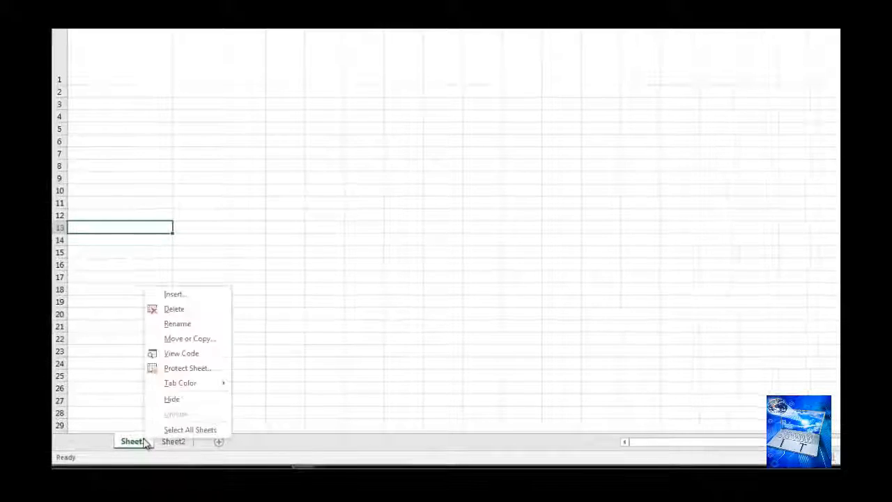
pyautogui.click(174, 309)
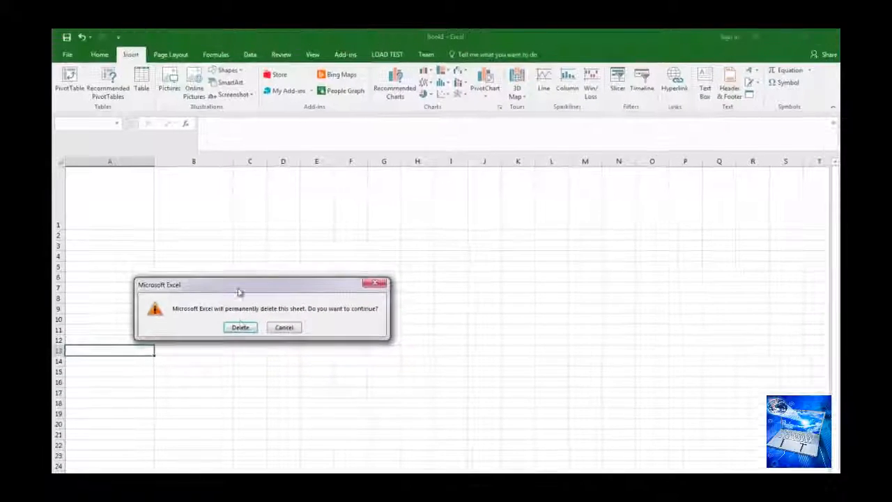
pyautogui.click(240, 328)
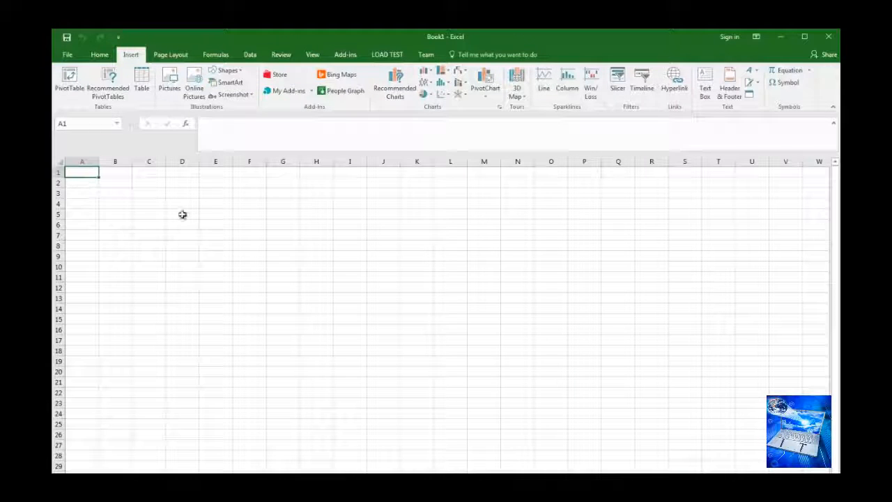
# Insert the grey cartoon cat with the pink bow from a Bing image search for "cat".
pyautogui.rightClick(84, 173)
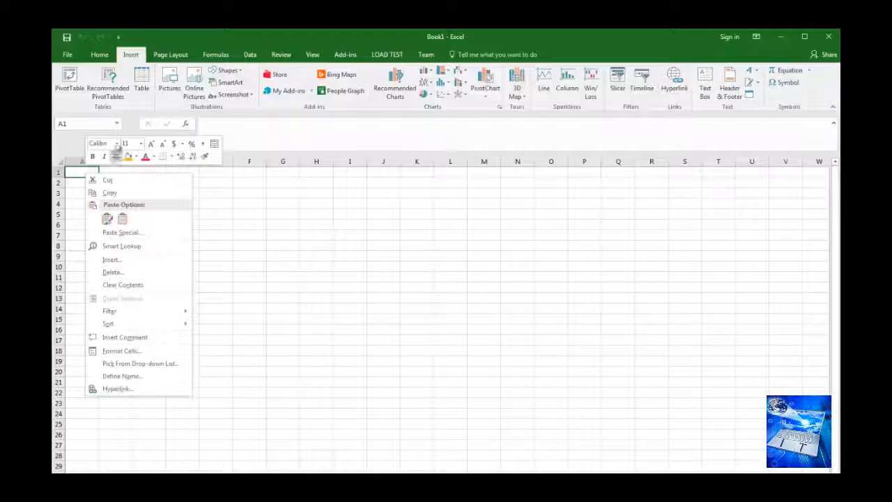
pyautogui.click(72, 175)
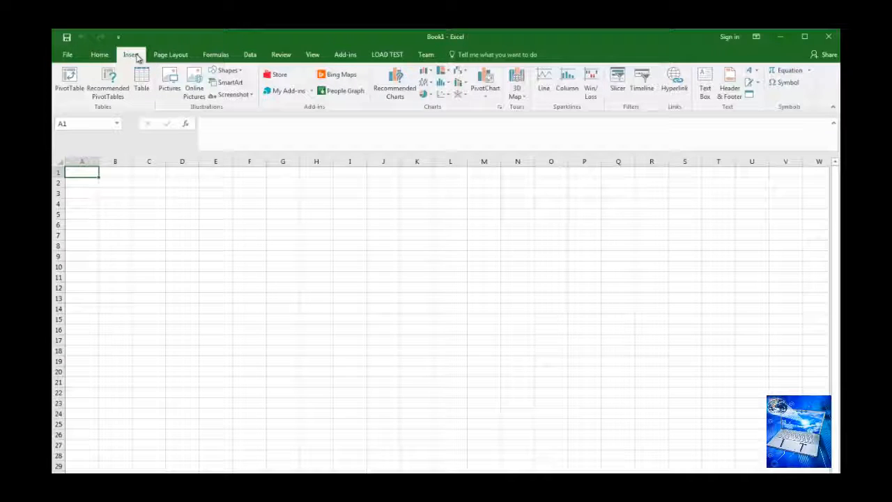
pyautogui.click(195, 80)
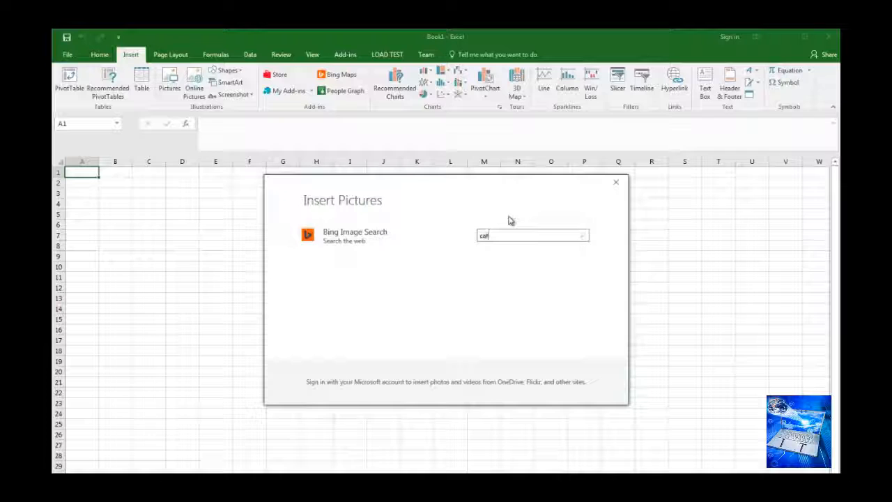
pyautogui.press('Return')
pyautogui.click(380, 268)
pyautogui.click(565, 388)
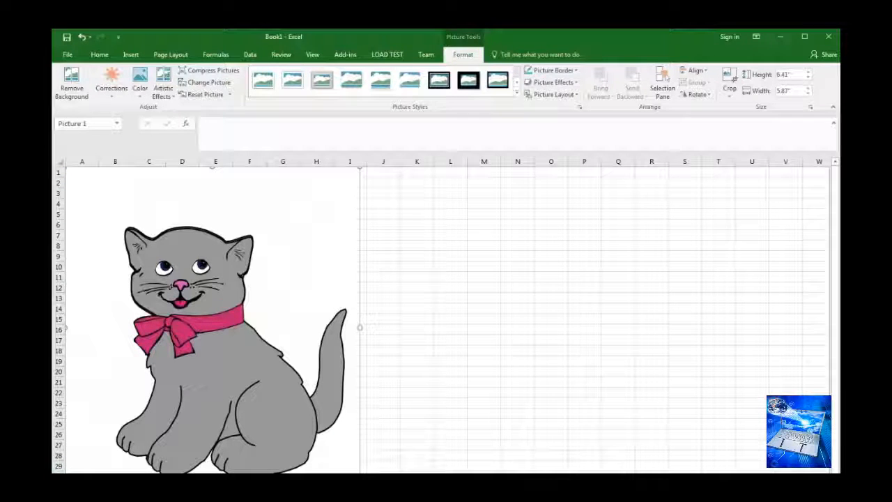
# Shrink the cat picture to about 0.89" high by 0.81" wide, and enlarge column A and row 1 around it.
pyautogui.moveTo(359, 472); pyautogui.dragTo(106, 188)
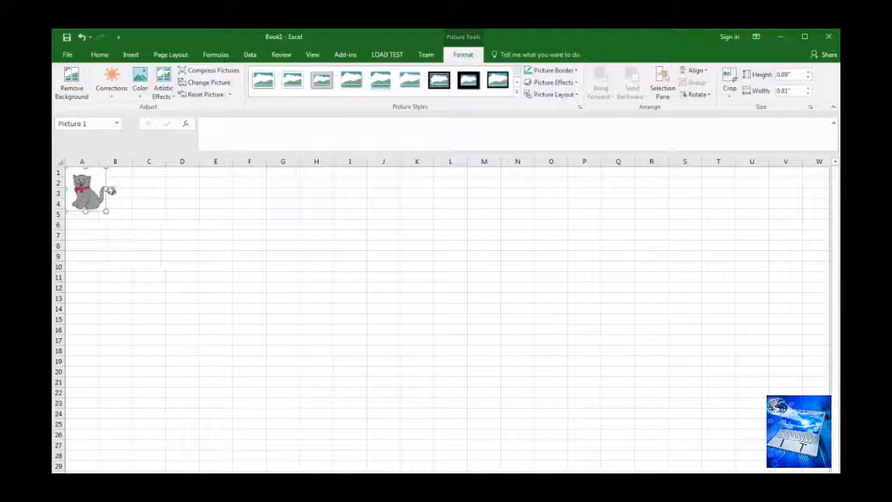
pyautogui.moveTo(99, 161); pyautogui.dragTo(115, 161)
pyautogui.moveTo(59, 178); pyautogui.dragTo(62, 219)
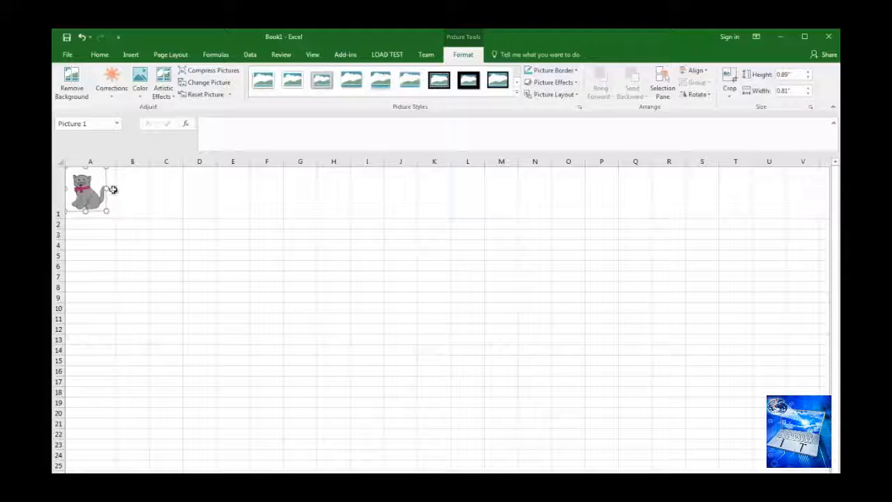
pyautogui.click(113, 201)
pyautogui.moveTo(115, 161)
pyautogui.mouseDown()
pyautogui.moveTo(80, 160)
pyautogui.moveTo(151, 163)
pyautogui.moveTo(120, 161)
pyautogui.mouseUp()
# Move the cat picture out over columns C and D, and readjust the width of column A and height of row 1.
pyautogui.moveTo(74, 214); pyautogui.dragTo(194, 252)
pyautogui.click(105, 267)
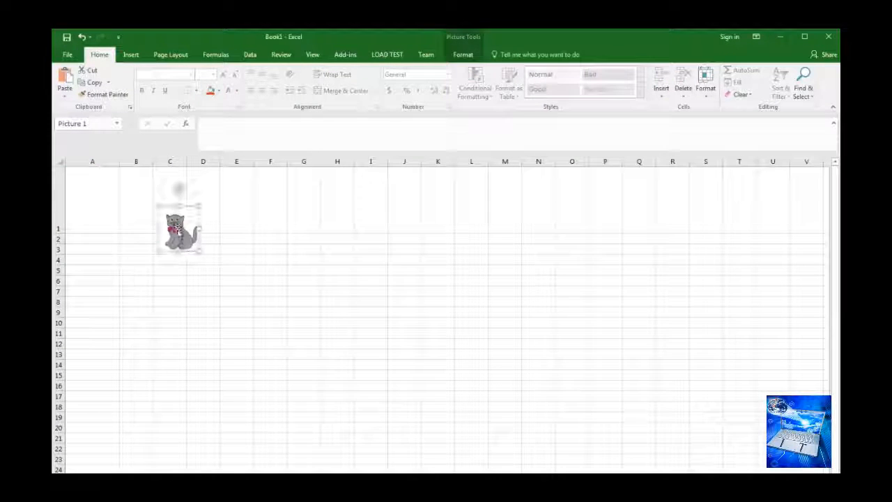
pyautogui.click(116, 202)
pyautogui.moveTo(119, 162)
pyautogui.mouseDown()
pyautogui.moveTo(91, 163)
pyautogui.moveTo(124, 163)
pyautogui.mouseUp()
pyautogui.moveTo(59, 233)
pyautogui.mouseDown()
pyautogui.moveTo(61, 193)
pyautogui.moveTo(62, 222)
pyautogui.mouseUp()
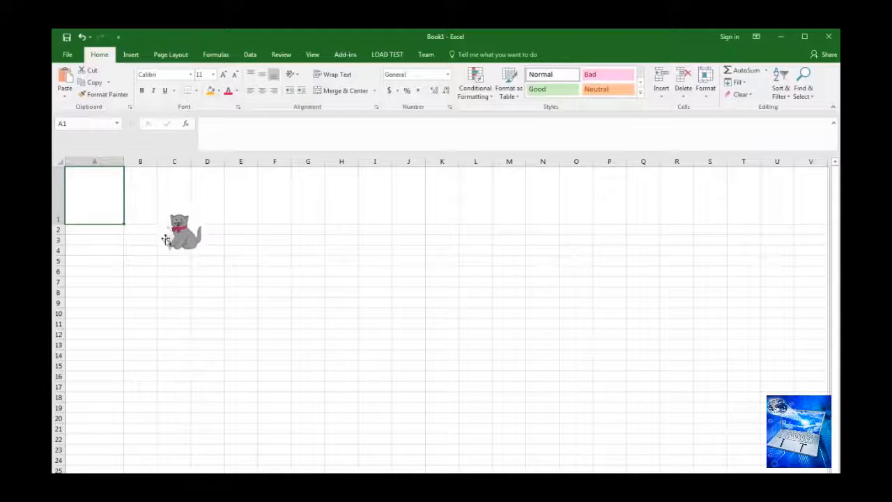
# Move the cat picture back towards column A and delete it from the sheet.
pyautogui.click(173, 292)
pyautogui.click(174, 235)
pyautogui.moveTo(168, 229); pyautogui.dragTo(93, 229)
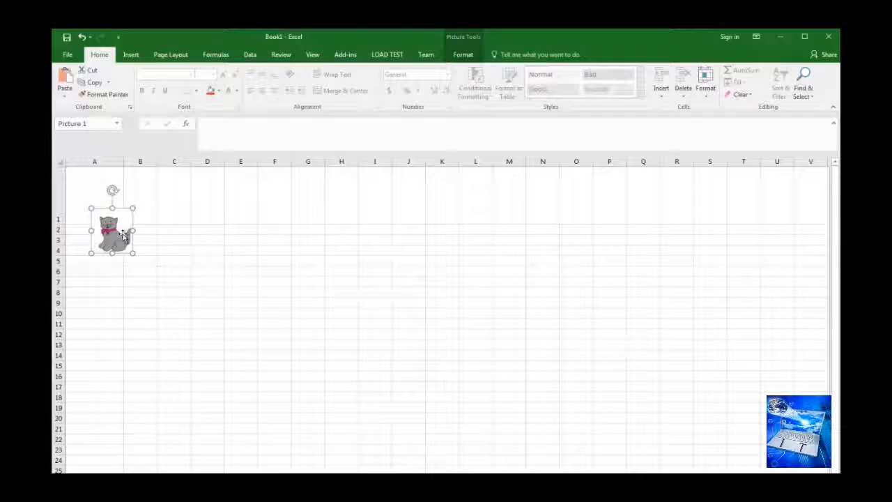
pyautogui.press('Delete')
pyautogui.click(110, 195)
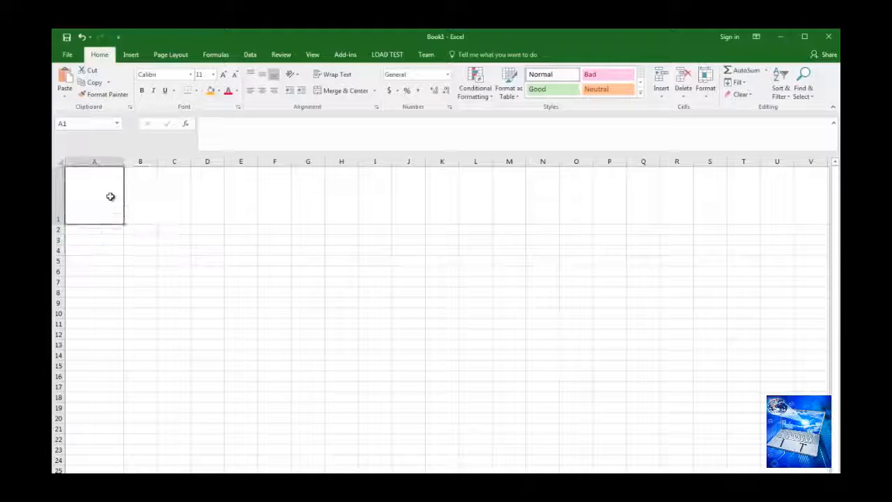
# Draw a rectangle shape about 1" high by 1.09" wide inside cell A1.
pyautogui.click(131, 55)
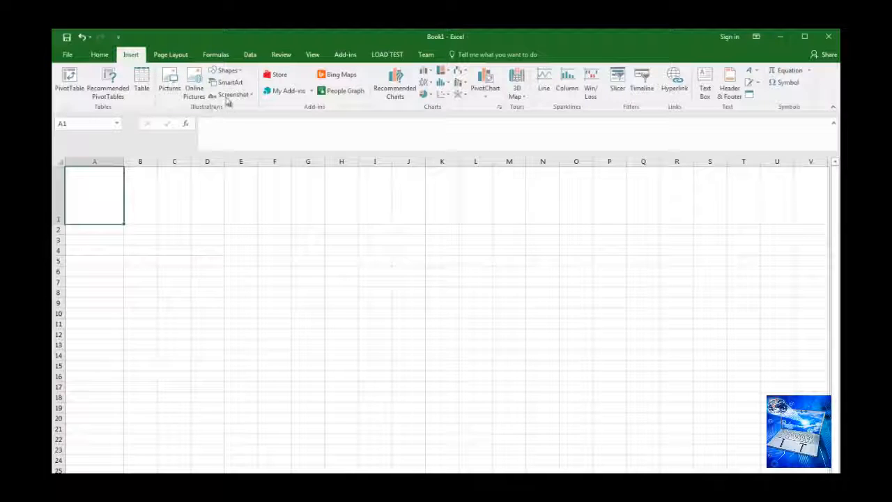
pyautogui.click(230, 70)
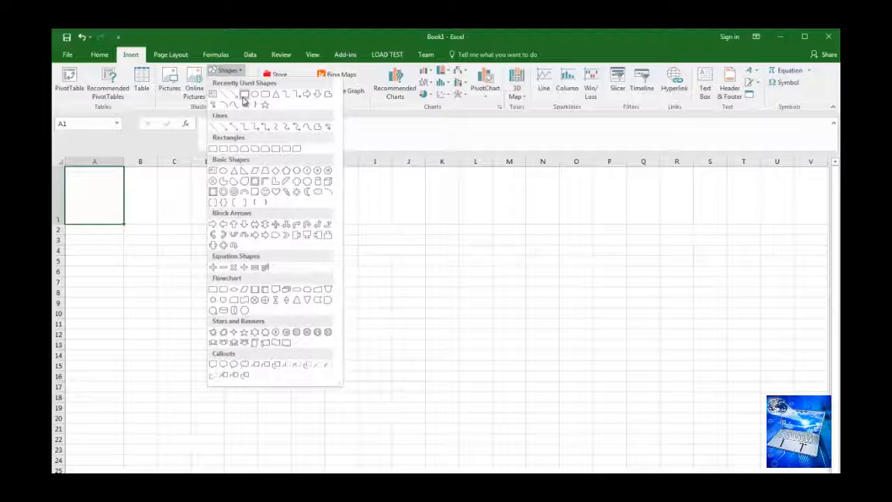
pyautogui.click(244, 99)
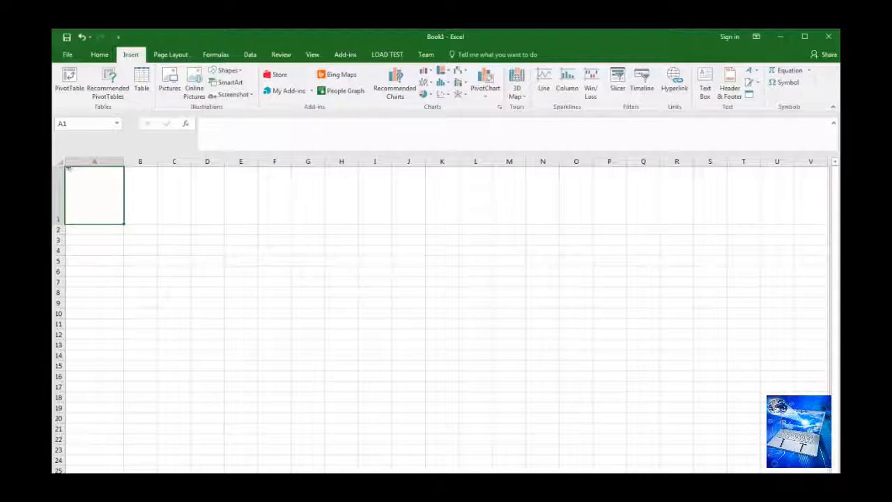
pyautogui.moveTo(64, 164)
pyautogui.mouseDown()
pyautogui.moveTo(118, 205)
pyautogui.moveTo(122, 221)
pyautogui.moveTo(105, 198)
pyautogui.mouseUp()
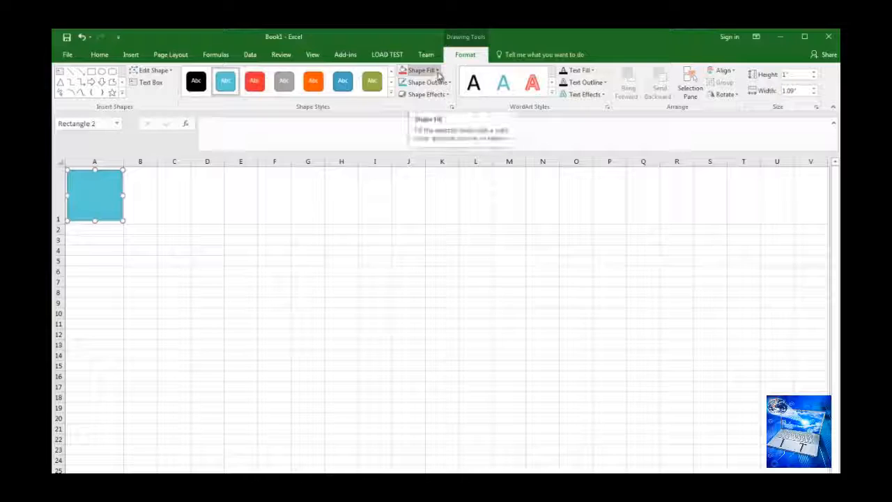
# Fill the rectangle in cell A1 with the grey cartoon cat picture from a Bing image search for "cat".
pyautogui.click(439, 72)
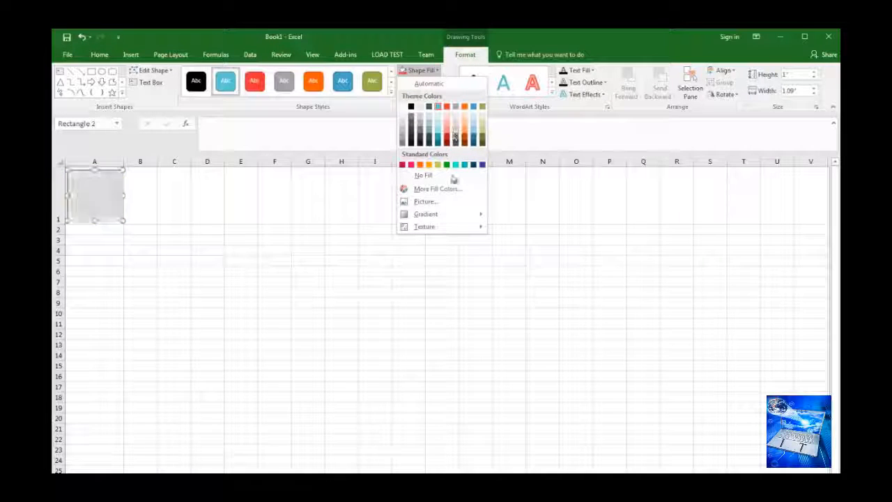
pyautogui.click(426, 201)
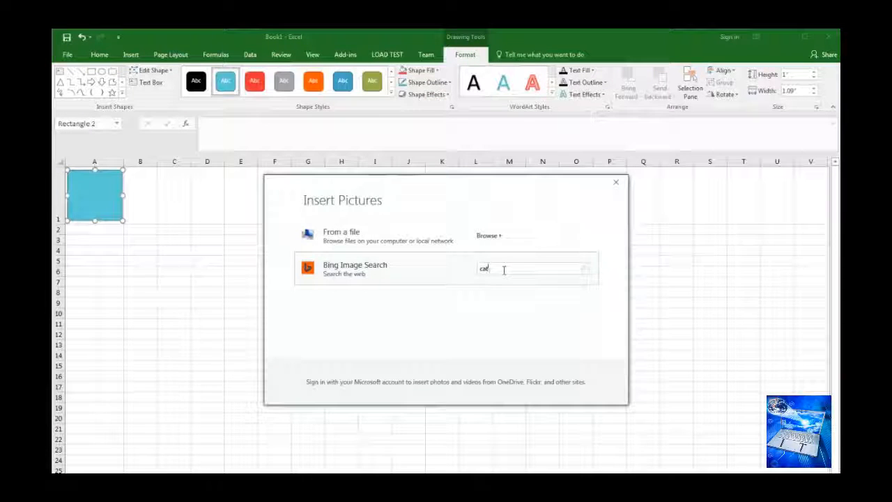
pyautogui.press('Return')
pyautogui.click(378, 279)
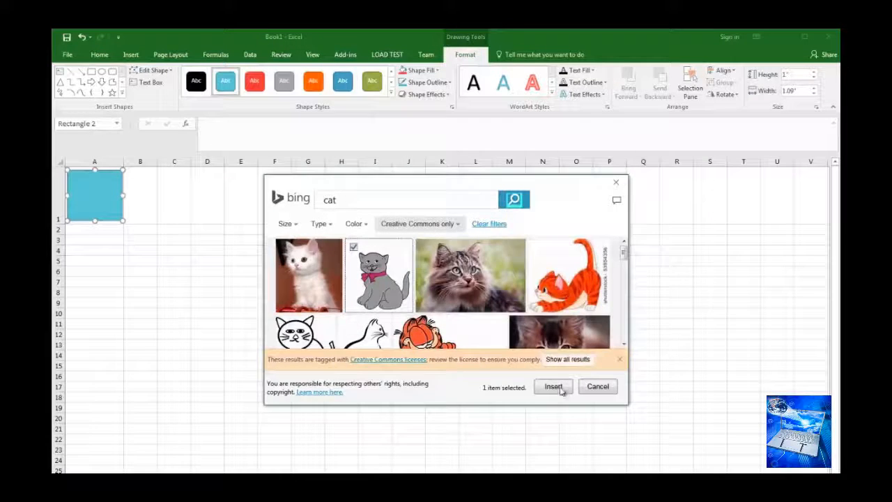
pyautogui.click(554, 387)
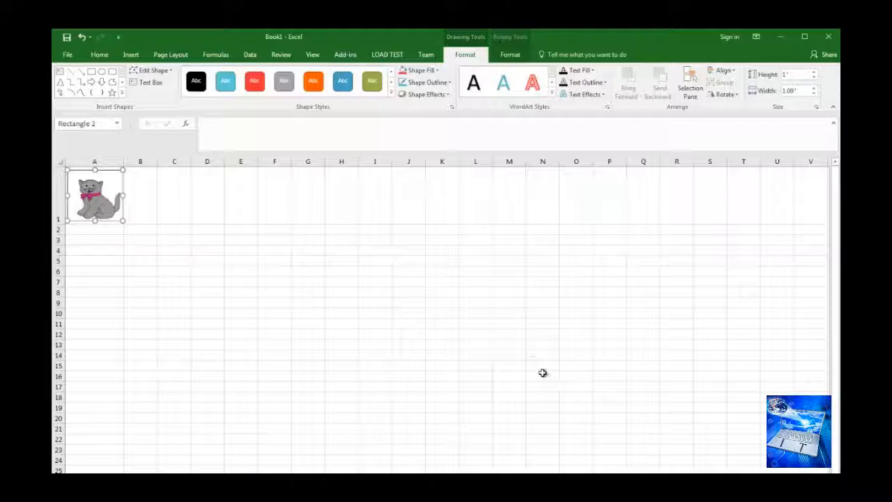
# Collapse row 1 to its autofit height and enlarge it again to test how the cat-filled rectangle resizes.
pyautogui.click(103, 258)
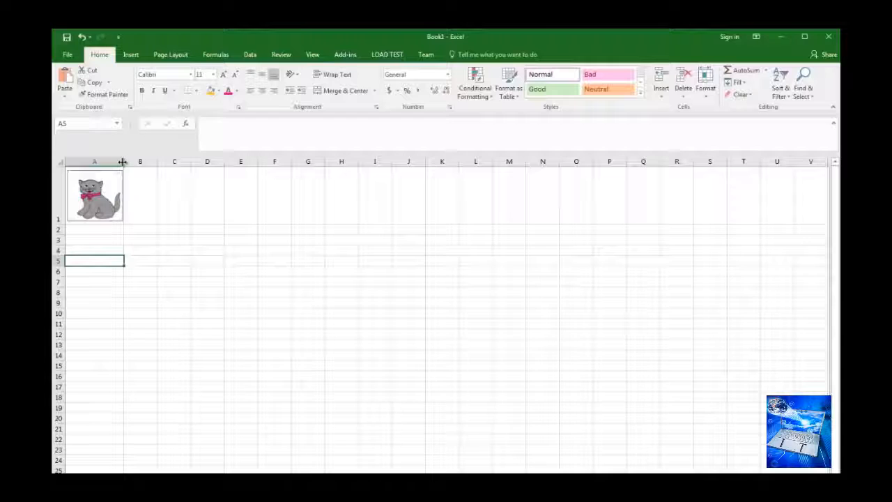
pyautogui.doubleClick(60, 226)
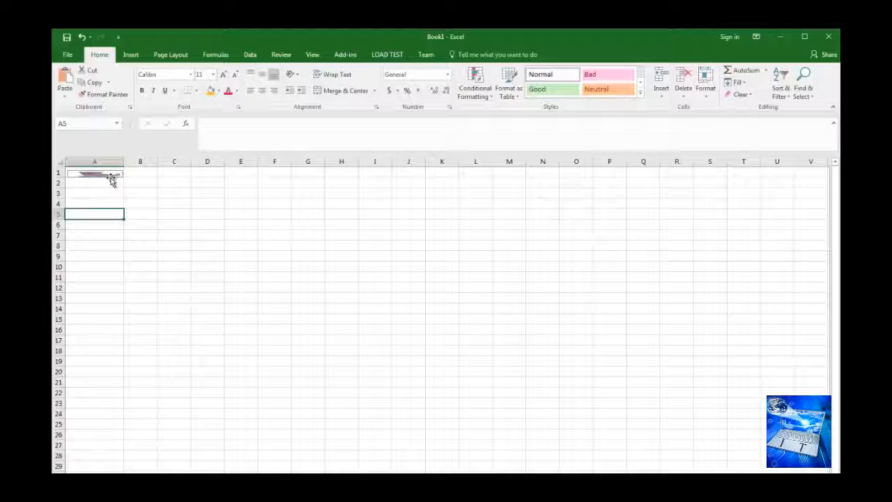
pyautogui.moveTo(62, 177); pyautogui.dragTo(61, 206)
# Try to enter the text "sdsdsd" with the cat-filled rectangle selected.
pyautogui.click(96, 201)
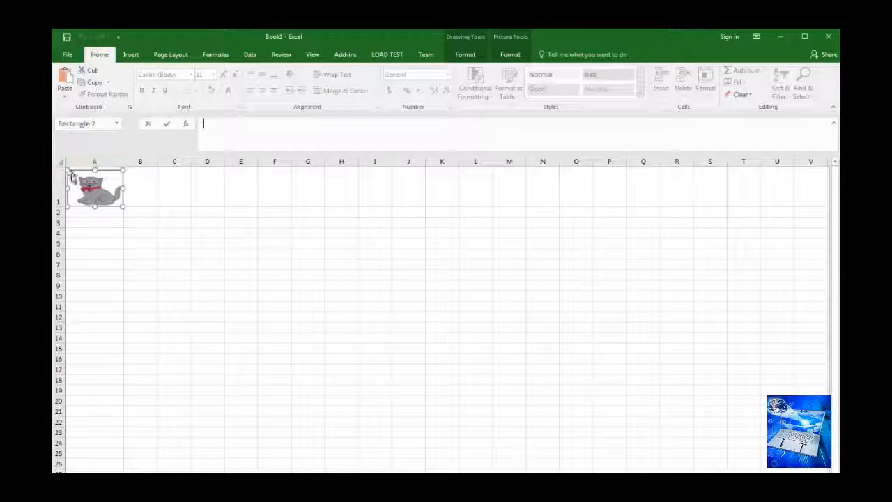
pyautogui.write('sdjsdd')
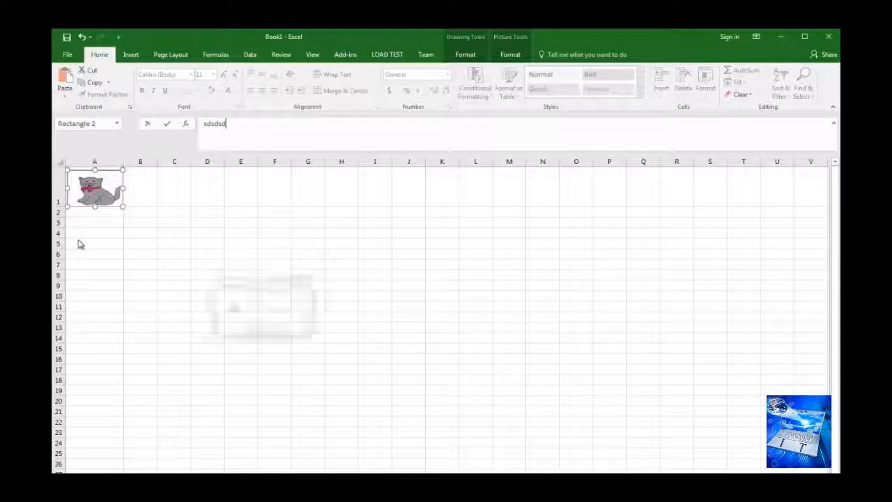
pyautogui.press('Return')
pyautogui.press('Return')
# Nudge the cat-filled rectangle up within cell A1 and increase row 1's height to leave space beneath it.
pyautogui.click(63, 199)
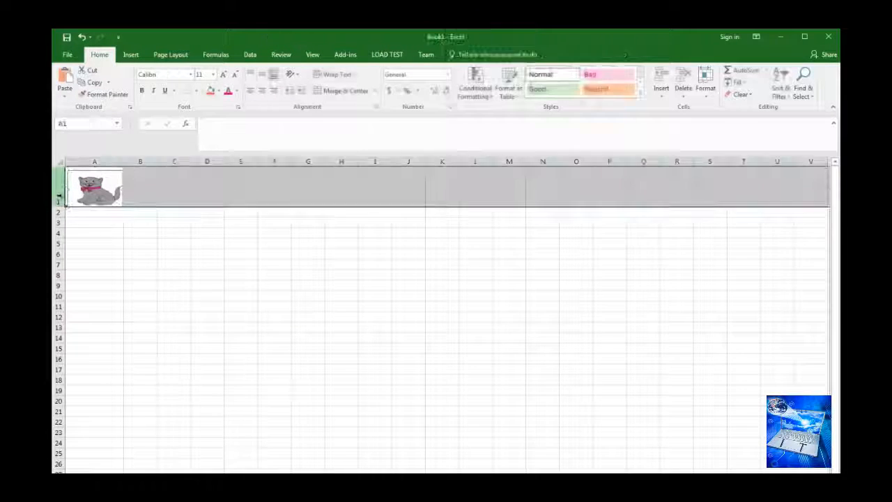
pyautogui.moveTo(62, 236); pyautogui.dragTo(92, 246)
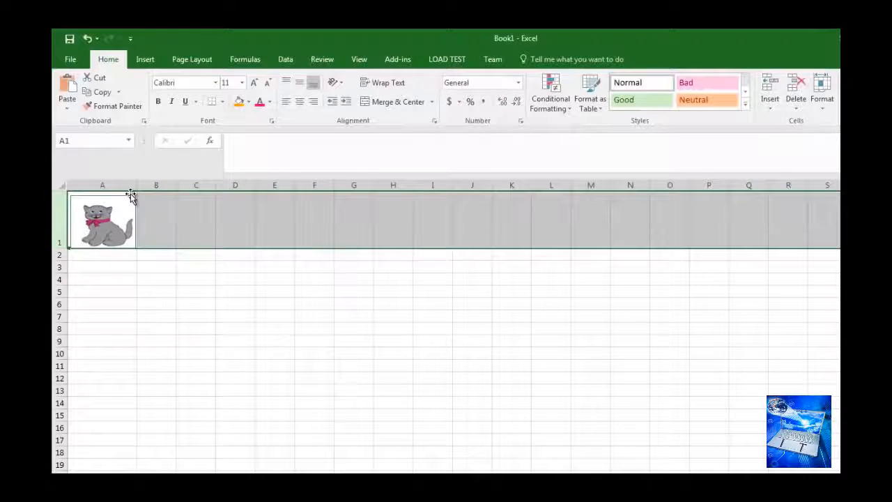
pyautogui.click(130, 194)
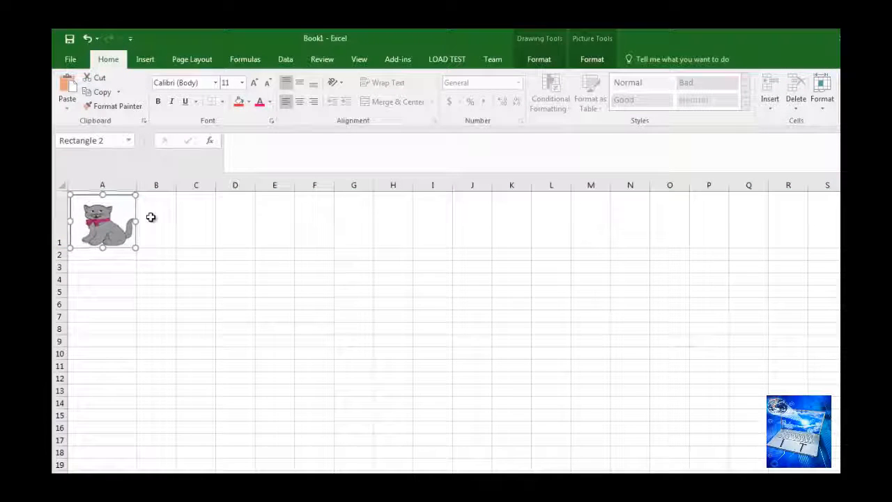
pyautogui.moveTo(133, 223); pyautogui.dragTo(132, 219)
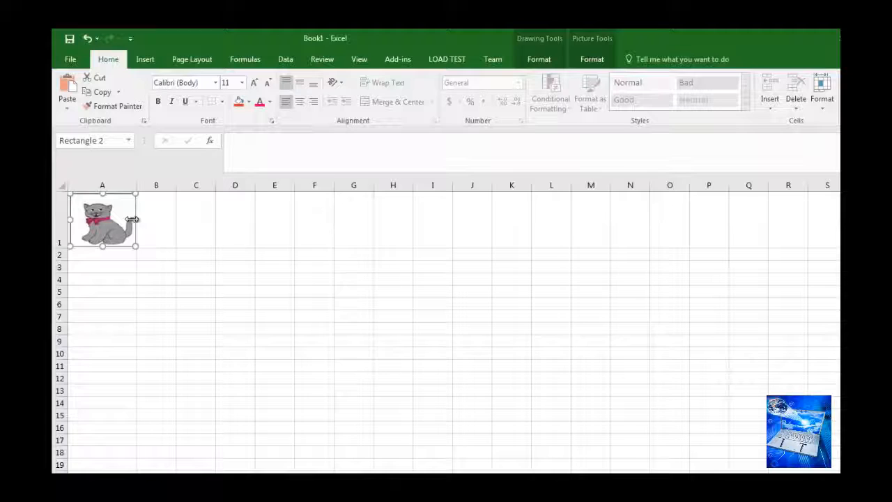
pyautogui.moveTo(63, 246); pyautogui.dragTo(63, 256)
# Enter the text "dfdfdf" in cell A1 beneath the cat picture and reselect the cell.
pyautogui.click(91, 250)
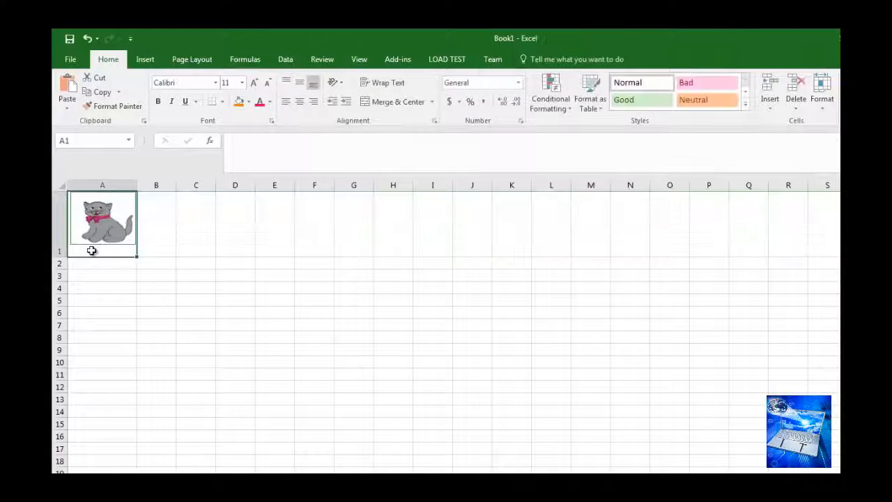
pyautogui.write('dfdfdf')
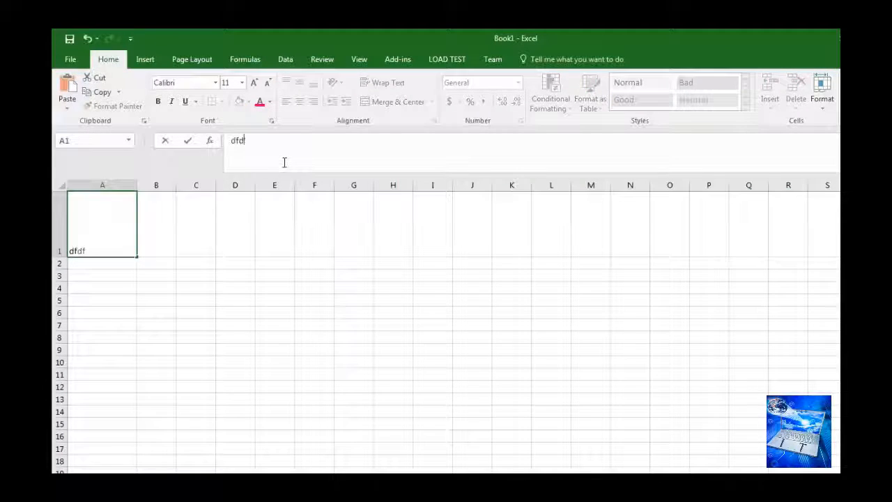
pyautogui.click(153, 303)
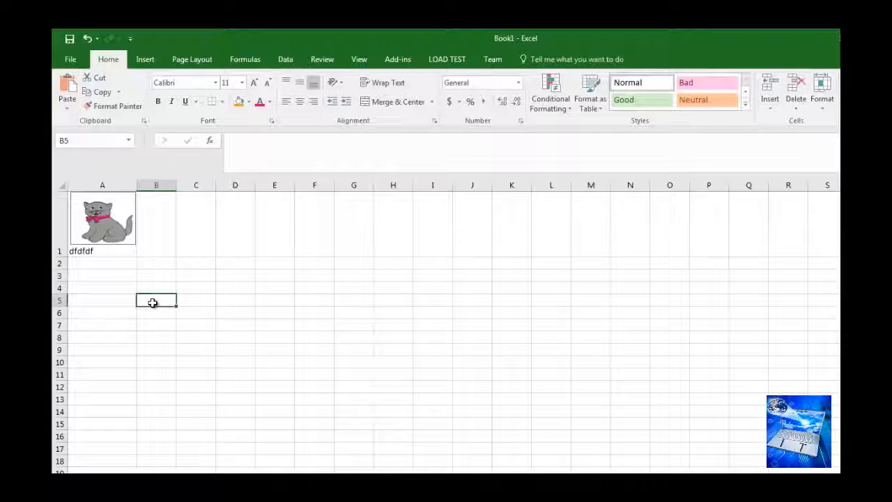
pyautogui.click(82, 254)
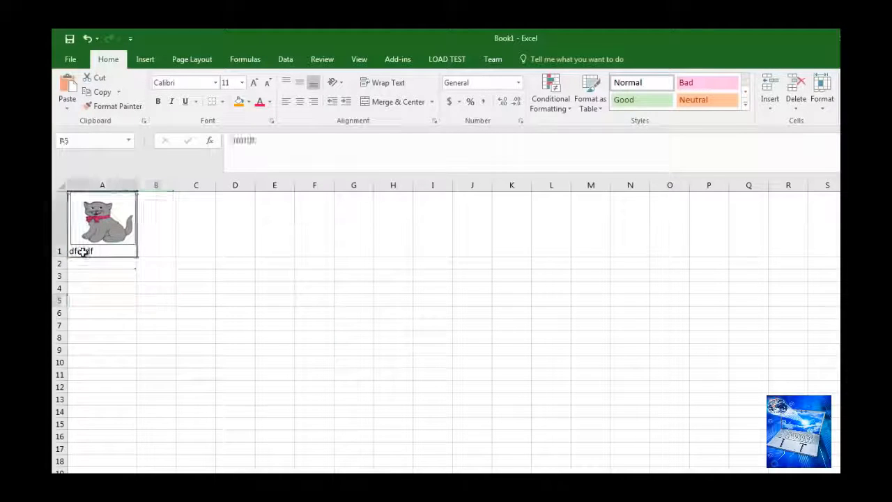
# Examine the text stored in cell A1 beneath the cat picture.
pyautogui.click(80, 286)
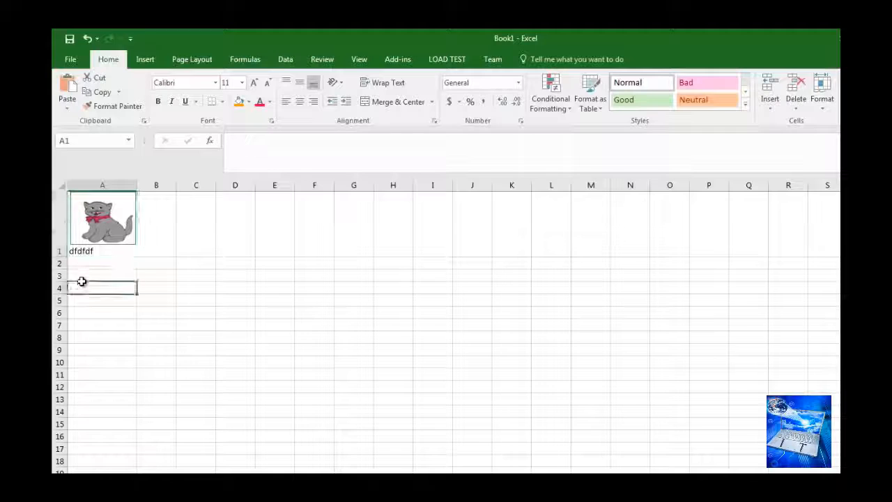
pyautogui.click(87, 244)
pyautogui.click(88, 249)
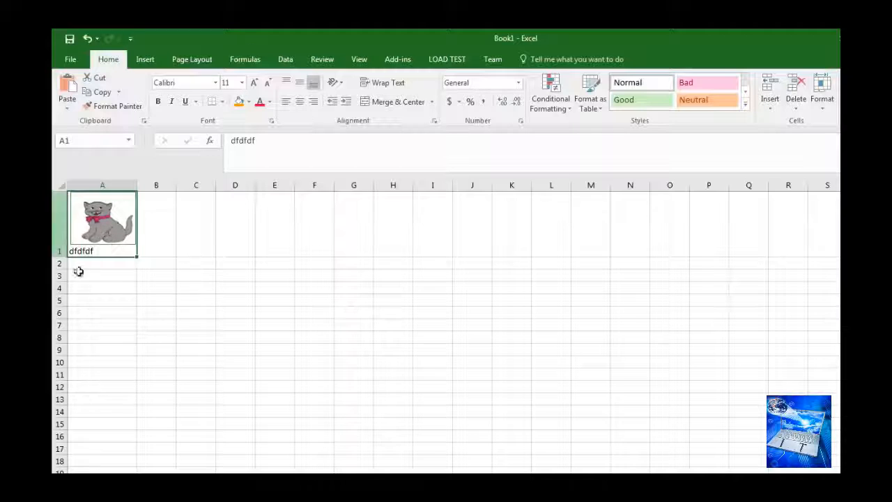
pyautogui.click(282, 143)
pyautogui.moveTo(282, 143); pyautogui.dragTo(205, 143)
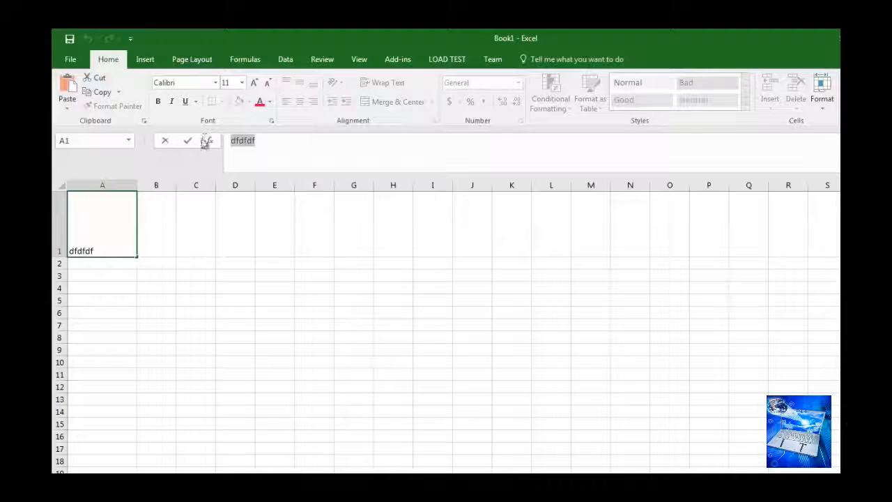
pyautogui.click(102, 275)
# Define the workbook-scoped name "cat" for cell A1 on Sheet2.
pyautogui.click(98, 250)
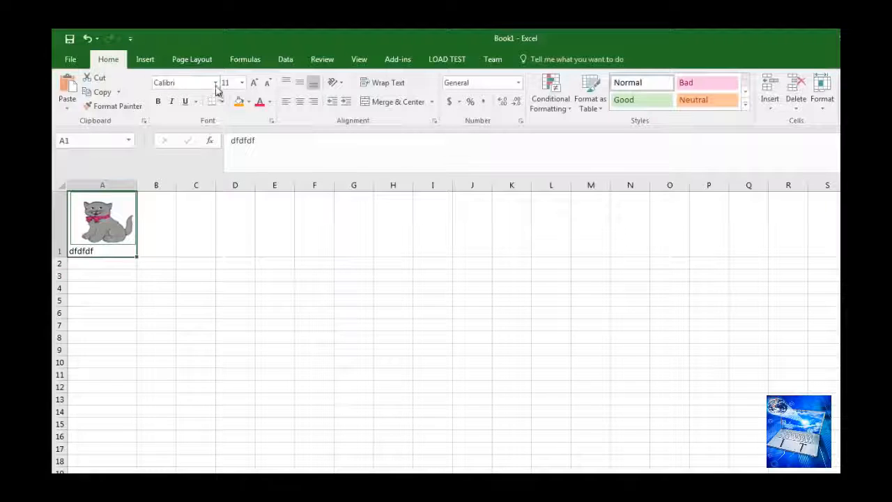
pyautogui.click(243, 62)
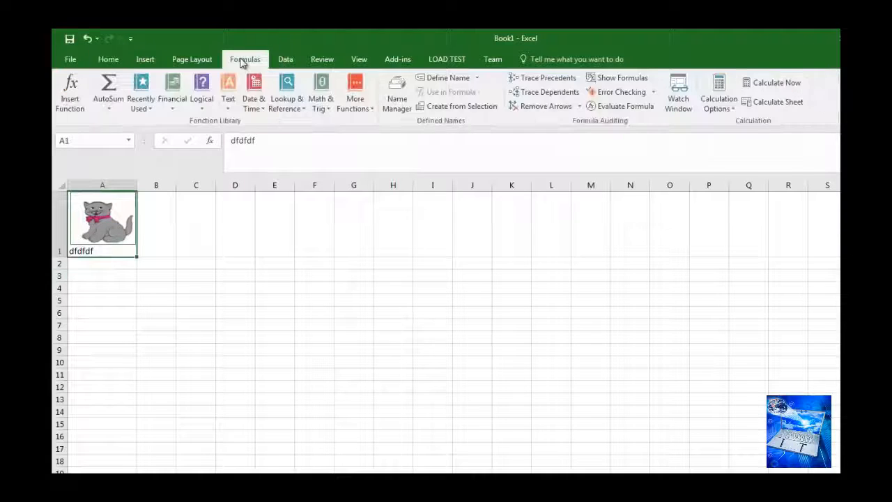
pyautogui.click(449, 78)
pyautogui.write('cat')
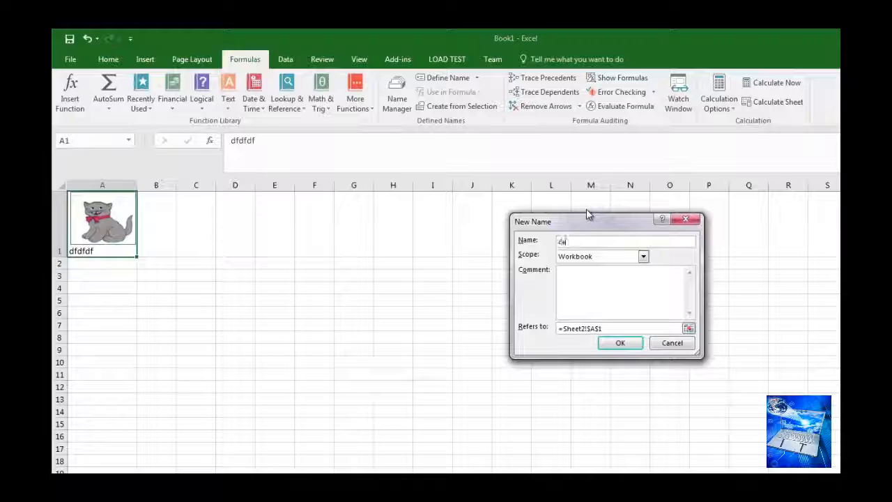
pyautogui.click(613, 344)
# Select cell F7 and test the defined name by jumping back to "cat".
pyautogui.click(318, 327)
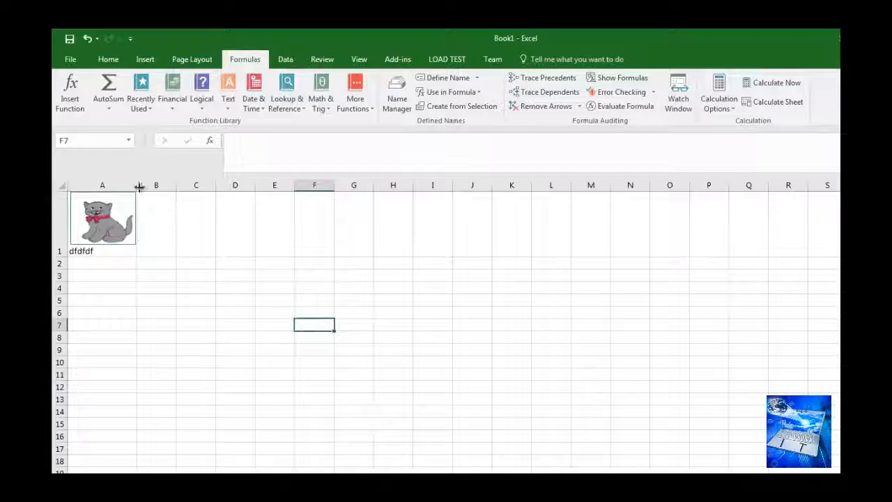
pyautogui.click(128, 140)
pyautogui.click(105, 156)
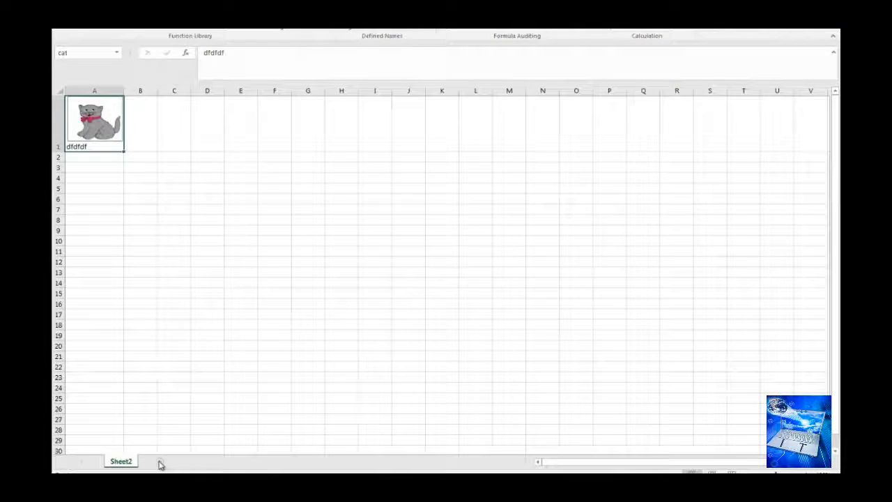
# Add a new worksheet and enter the formula =cat in its cell A1, referencing the named cell on Sheet2.
pyautogui.click(159, 463)
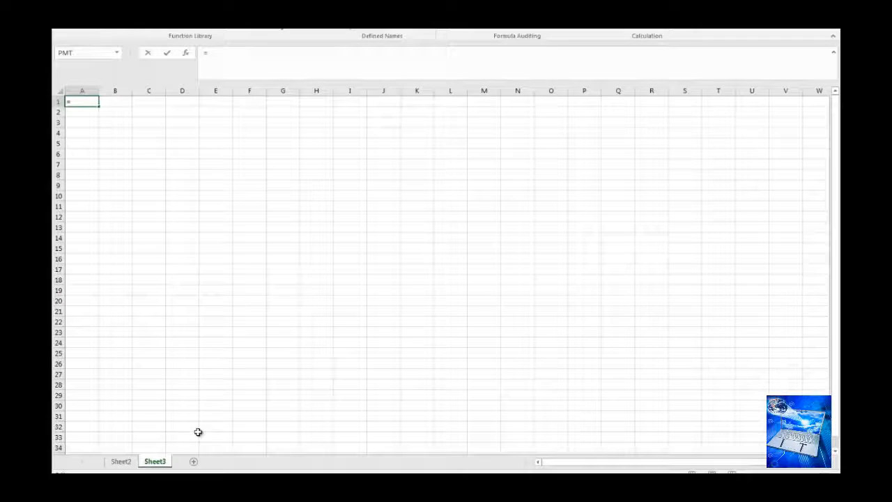
pyautogui.click(123, 464)
pyautogui.click(103, 147)
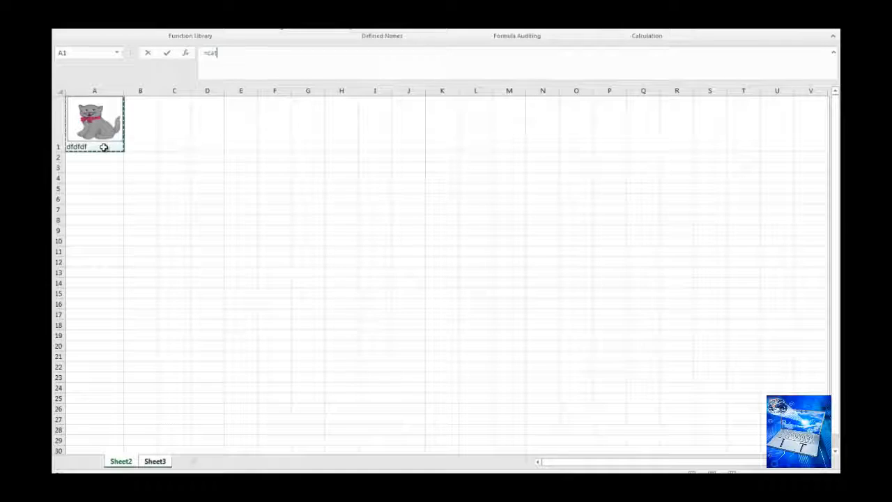
pyautogui.click(157, 462)
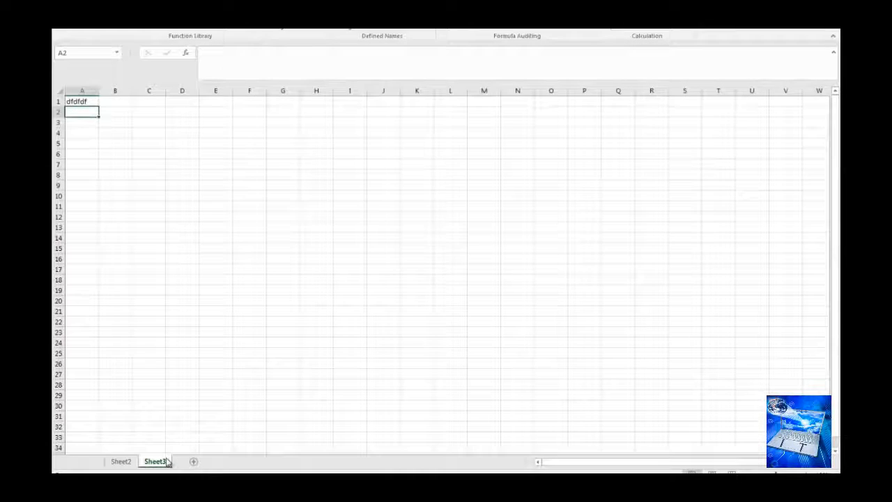
# Increase row 1's height on Sheet3 and compare its cell A1 with the cat picture cell on Sheet2.
pyautogui.moveTo(62, 106); pyautogui.dragTo(61, 116)
pyautogui.click(88, 105)
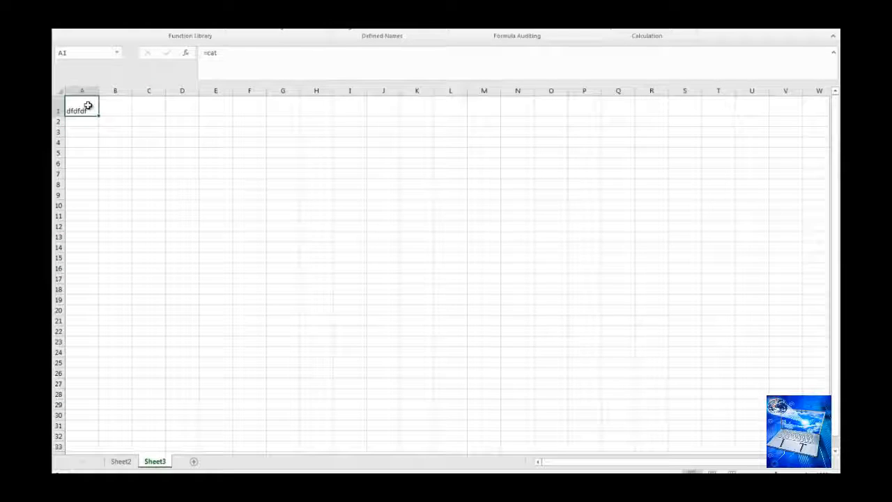
pyautogui.moveTo(121, 453); pyautogui.dragTo(123, 466)
pyautogui.click(122, 463)
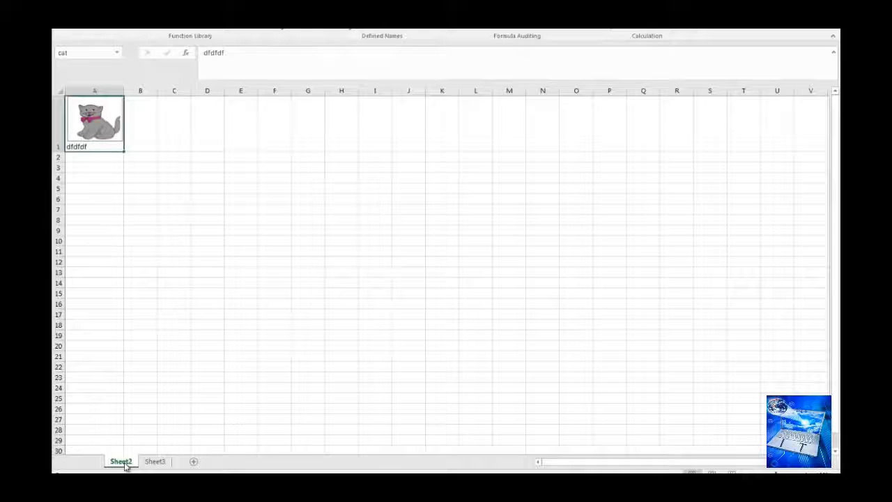
# Jump from Sheet3 to the named cell "cat" on Sheet2 and widen column A slightly.
pyautogui.click(165, 464)
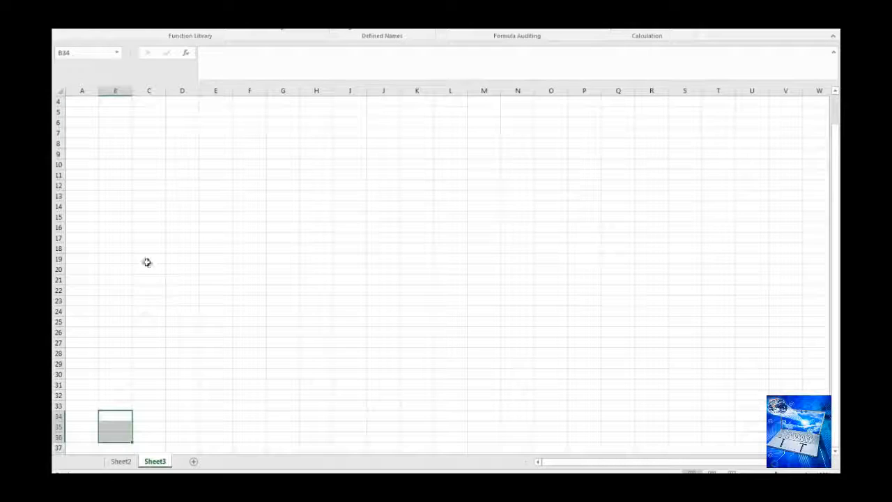
pyautogui.click(87, 104)
pyautogui.click(127, 463)
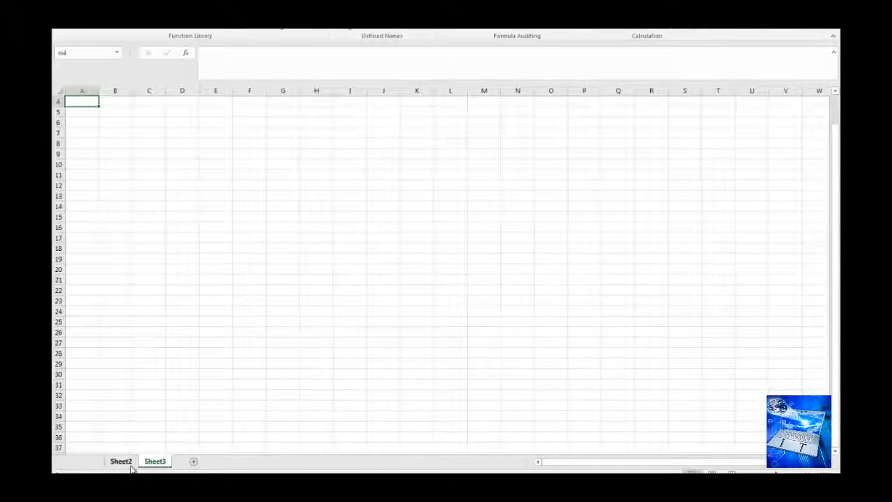
pyautogui.click(155, 459)
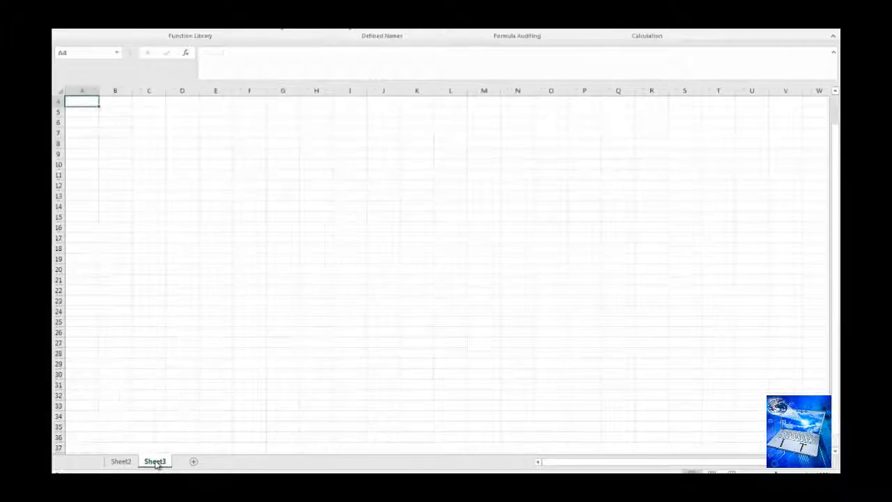
pyautogui.click(117, 53)
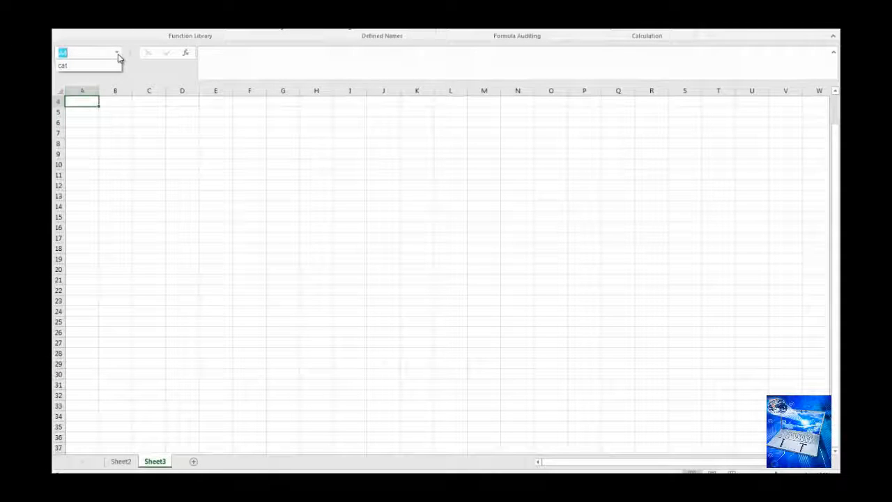
pyautogui.click(106, 69)
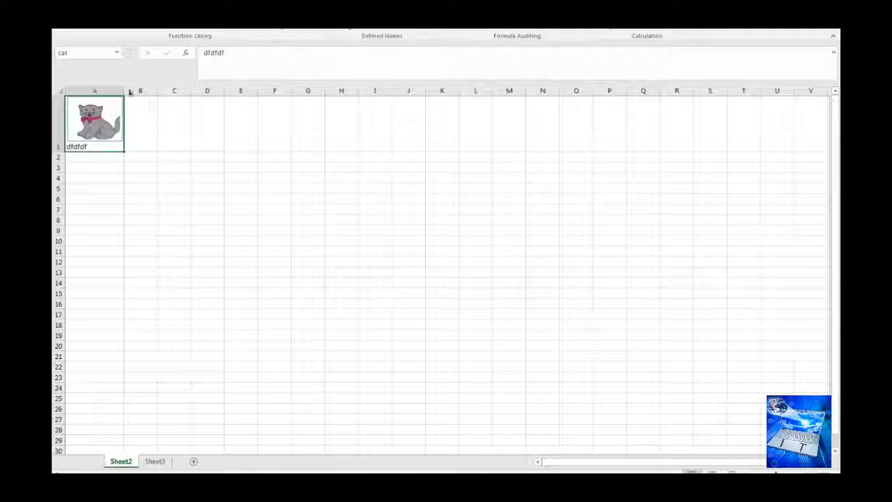
pyautogui.moveTo(125, 90); pyautogui.dragTo(129, 91)
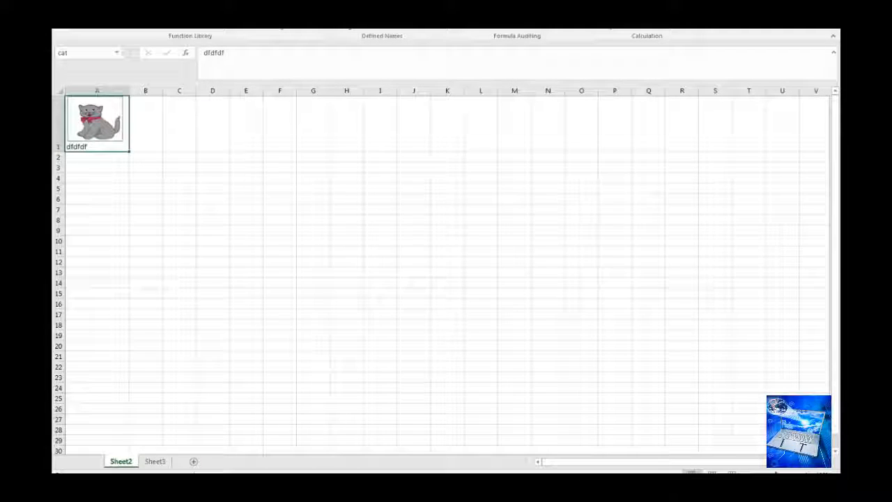